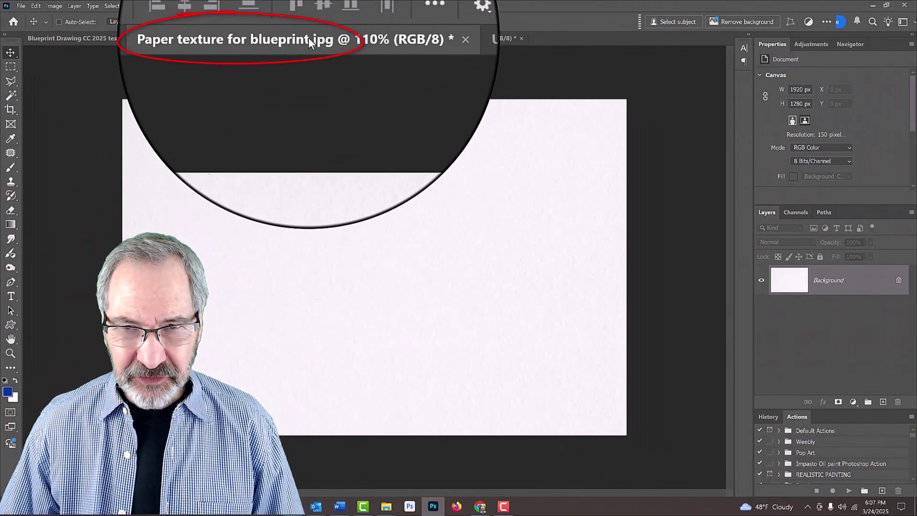
Bring the Ultra modern house.jpg photo document to the front
{"action": "left_click", "coordinate": [438, 38]}
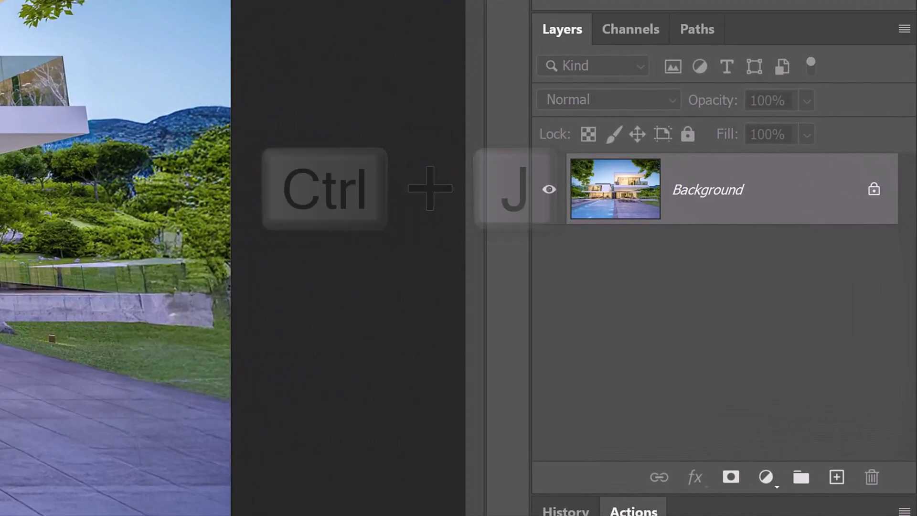
Duplicate the Background layer as Layer 1 and open it in the Camera Raw Filter
{"action": "key", "text": "ctrl+j"}
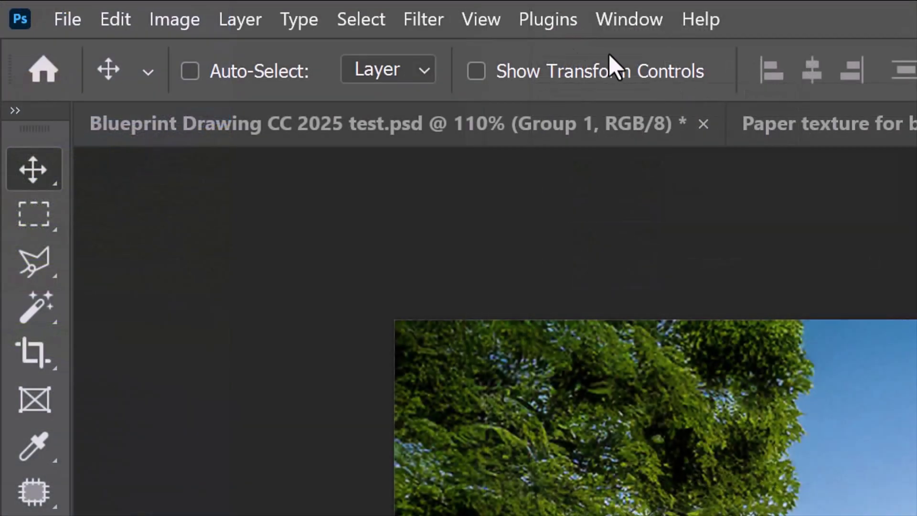
{"action": "left_click", "coordinate": [423, 20]}
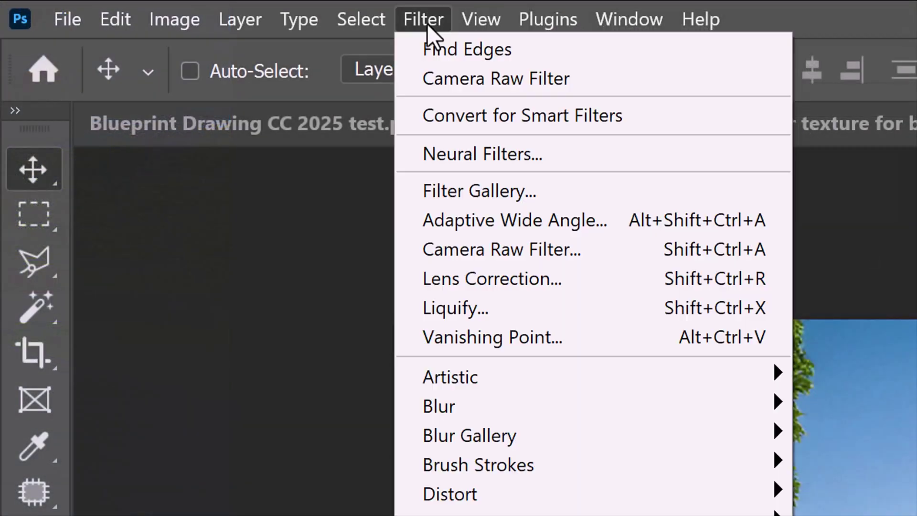
{"action": "left_click", "coordinate": [508, 247]}
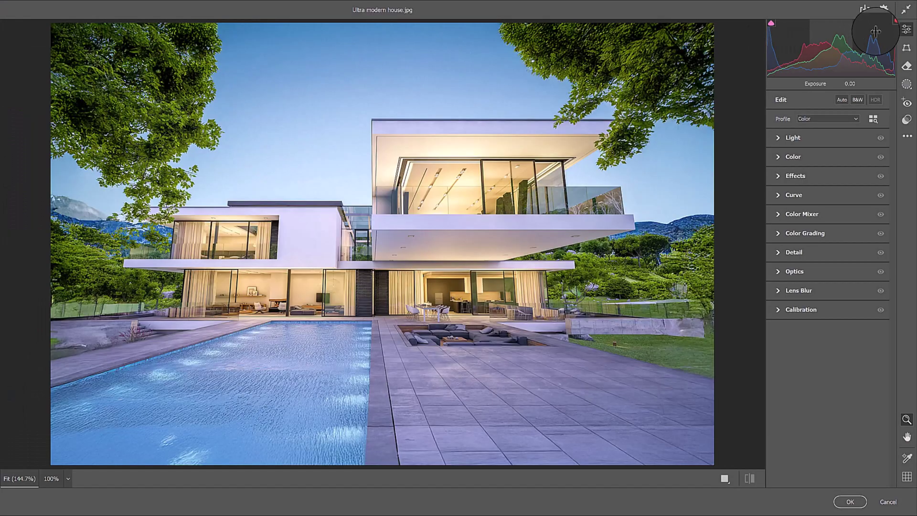
Turn the highlight clipping warning on to reveal the blown upper floor, then off again
{"action": "left_click", "coordinate": [891, 24]}
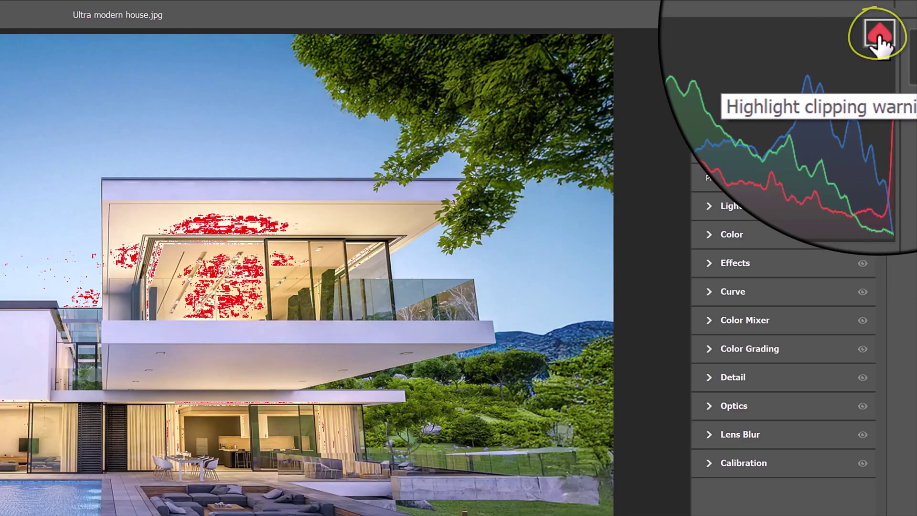
{"action": "left_click", "coordinate": [878, 38]}
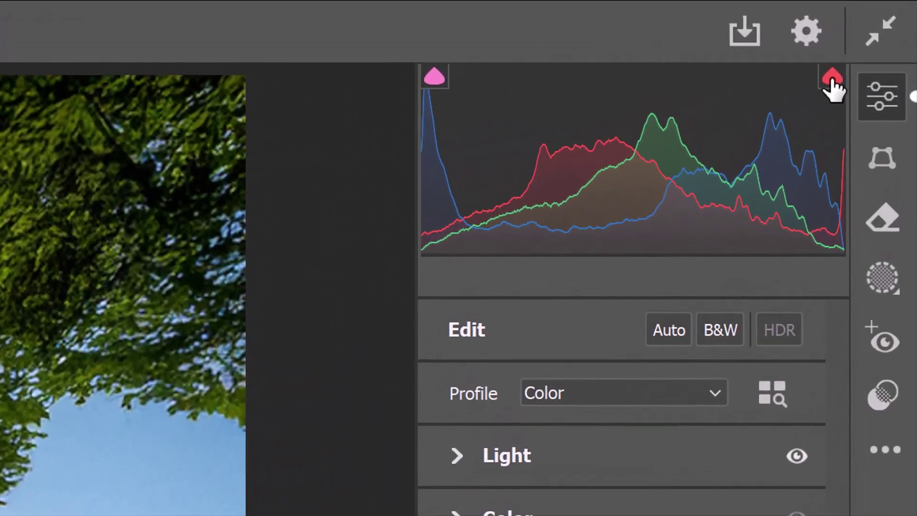
Apply a Full Upright geometry correction in Camera Raw and commit the filter
{"action": "left_click", "coordinate": [882, 161]}
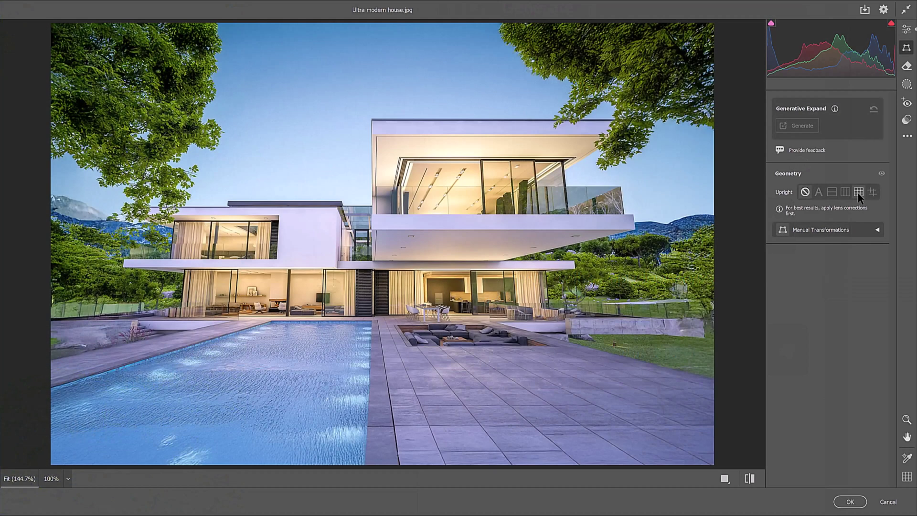
{"action": "left_click", "coordinate": [723, 228]}
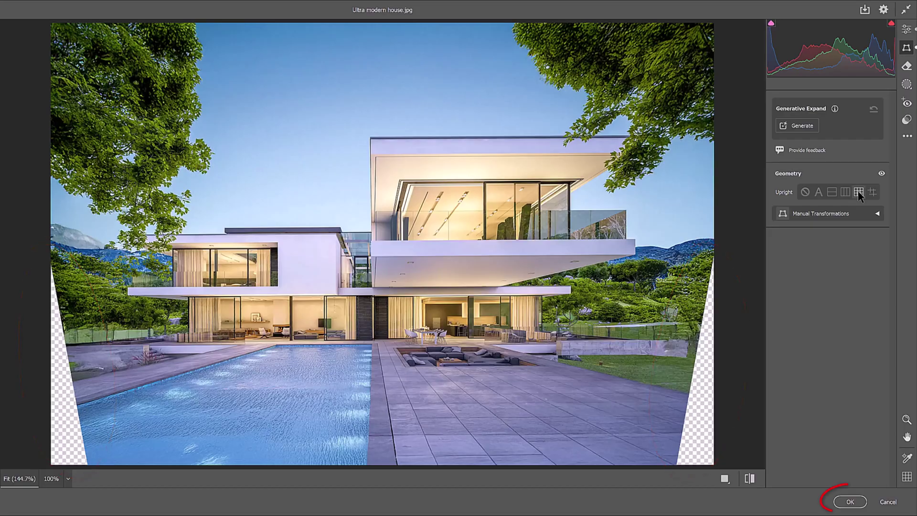
{"action": "key", "text": "Return"}
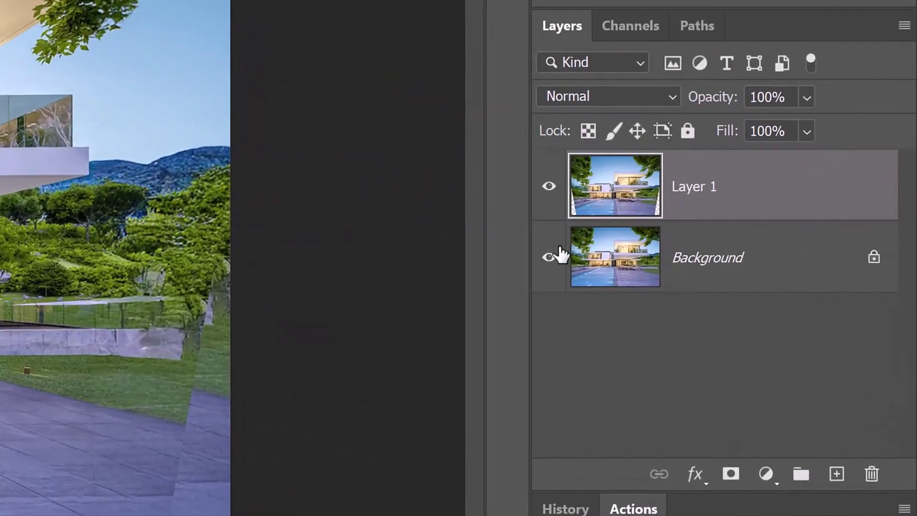
Hide the Background layer and switch to the Polygonal Lasso tool
{"action": "left_click", "coordinate": [648, 282]}
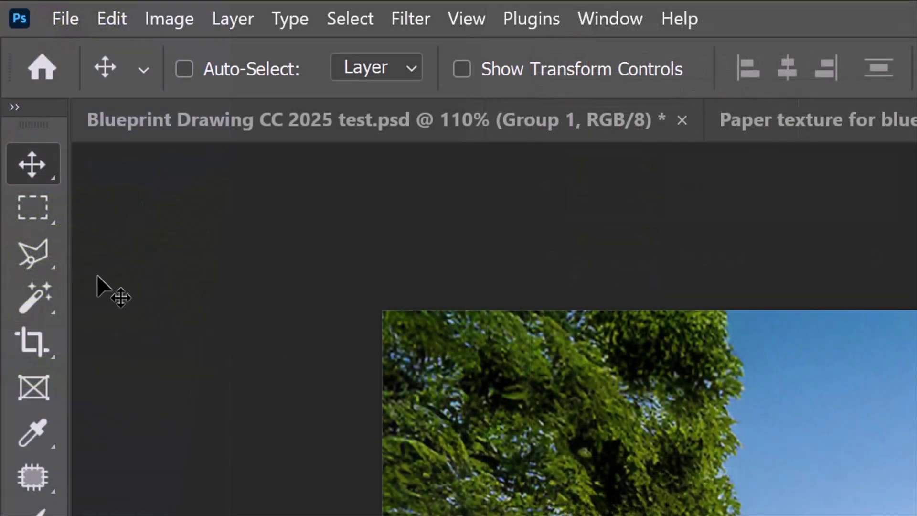
{"action": "left_click", "coordinate": [32, 253]}
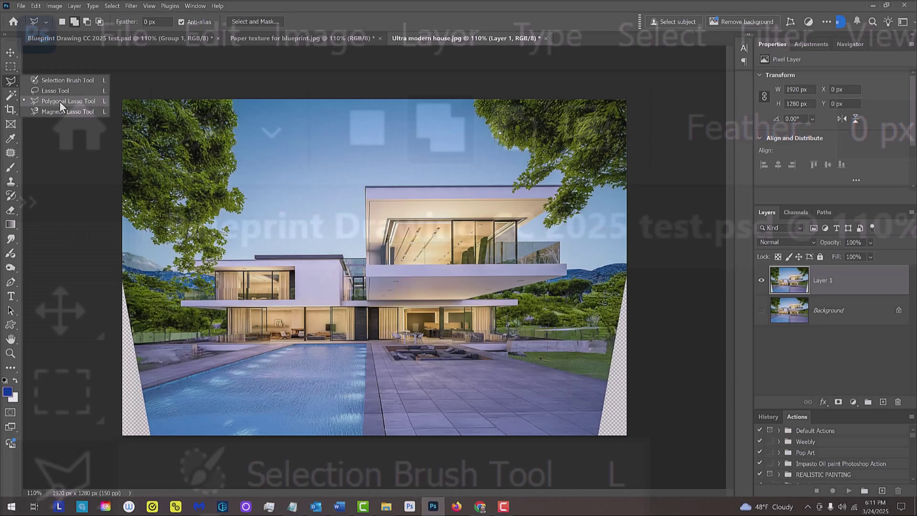
{"action": "left_click", "coordinate": [59, 101]}
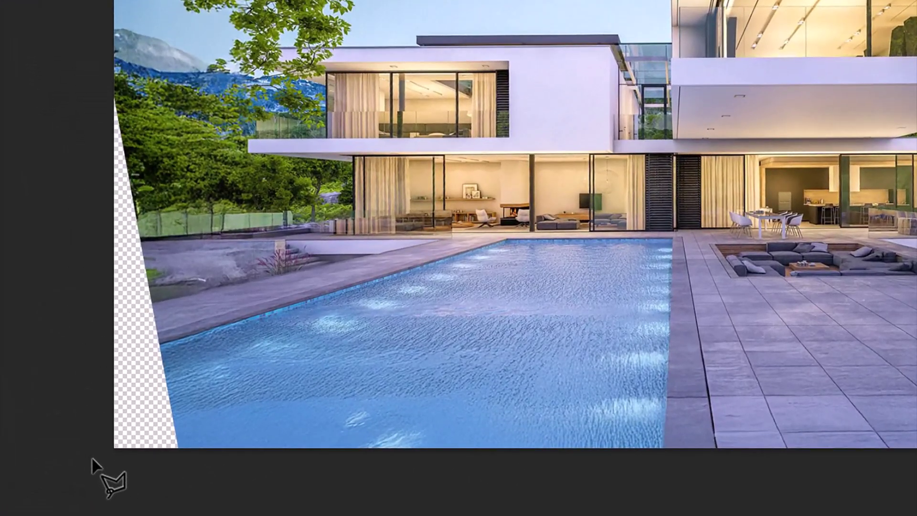
Trace a polygonal selection around the left transparent wedge
{"action": "left_click", "coordinate": [93, 459]}
{"action": "left_click", "coordinate": [188, 450]}
{"action": "left_click", "coordinate": [115, 79]}
{"action": "left_click", "coordinate": [99, 83]}
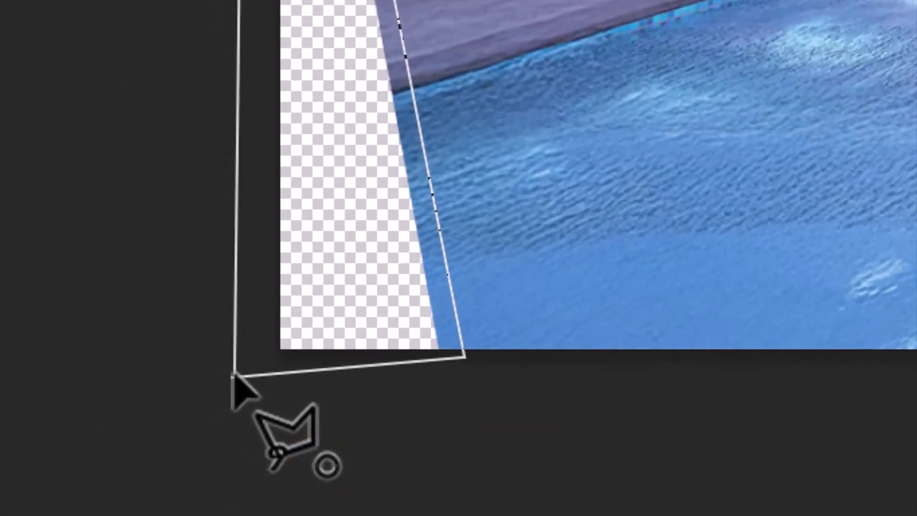
{"action": "left_click", "coordinate": [233, 374]}
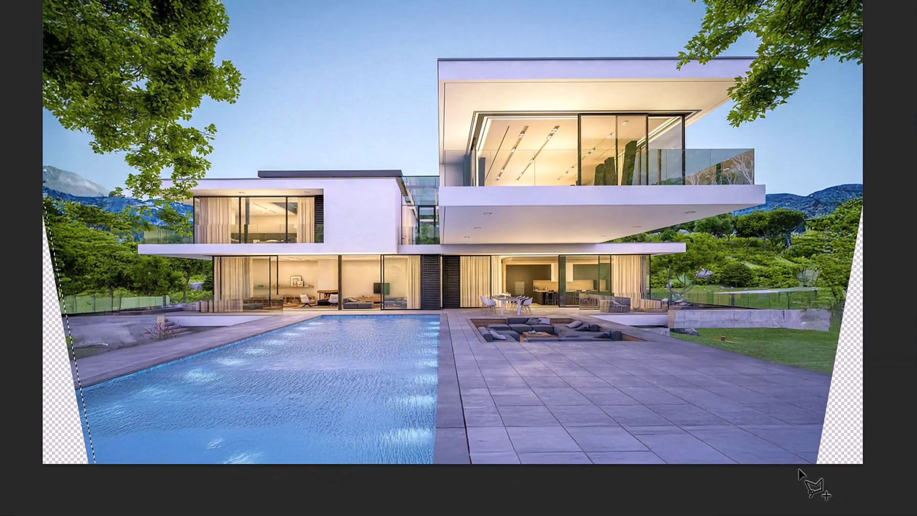
Add the right transparent wedge to the selection
{"action": "left_click", "coordinate": [800, 469]}
{"action": "left_click", "coordinate": [876, 468]}
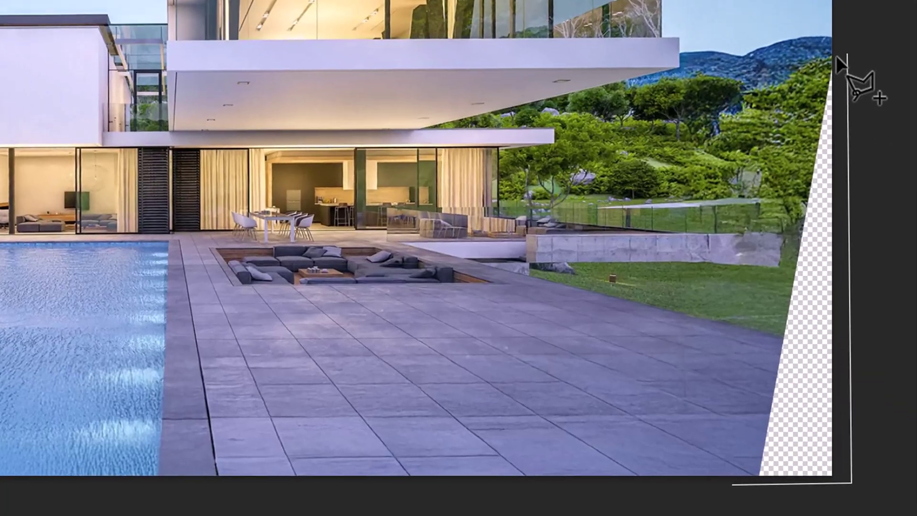
{"action": "left_click", "coordinate": [817, 58]}
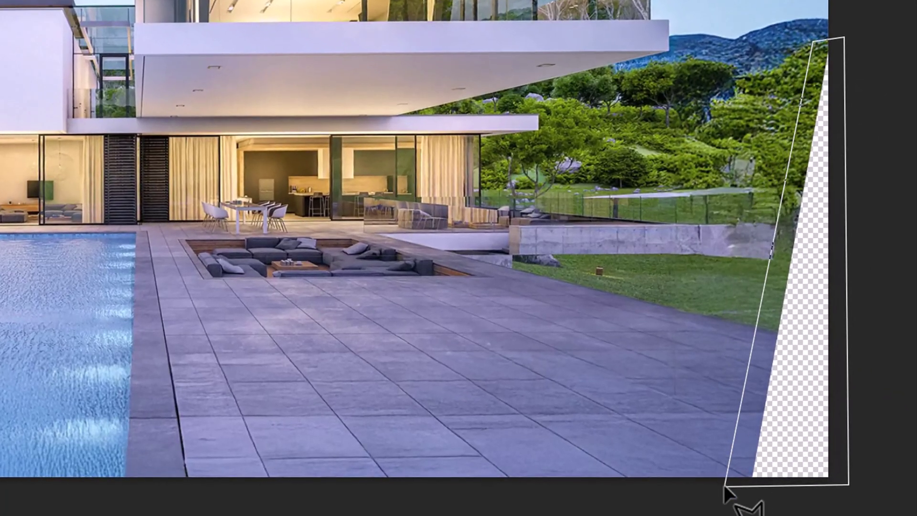
{"action": "left_click", "coordinate": [730, 482]}
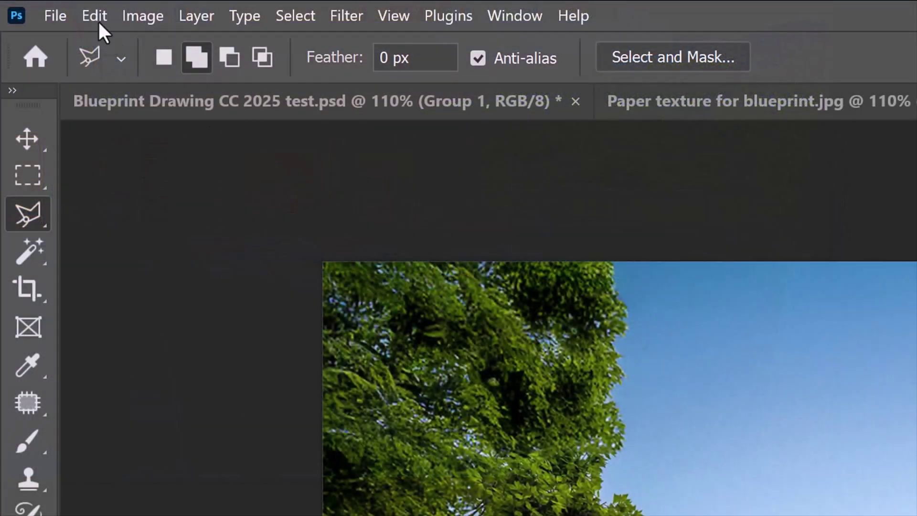
Generative Fill the wedges with an empty prompt, compare the three variations, and keep variation 1
{"action": "left_click", "coordinate": [94, 16]}
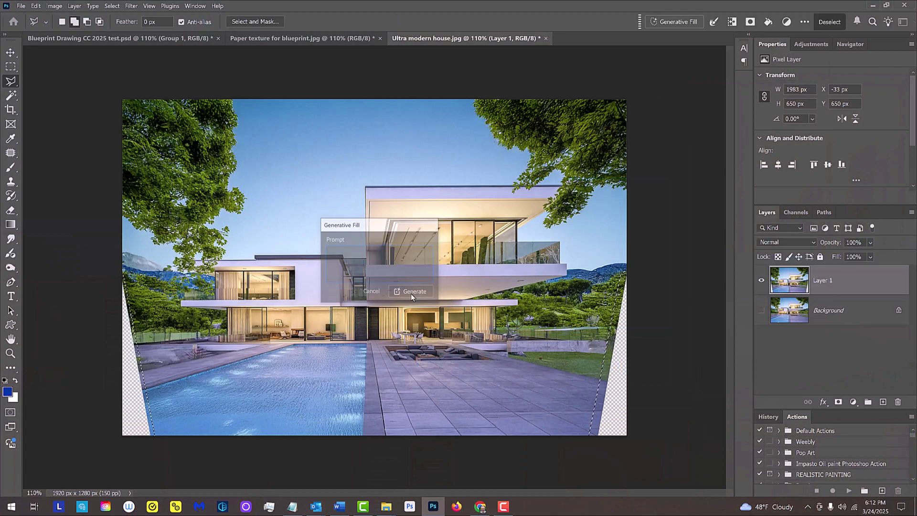
{"action": "left_click", "coordinate": [575, 371]}
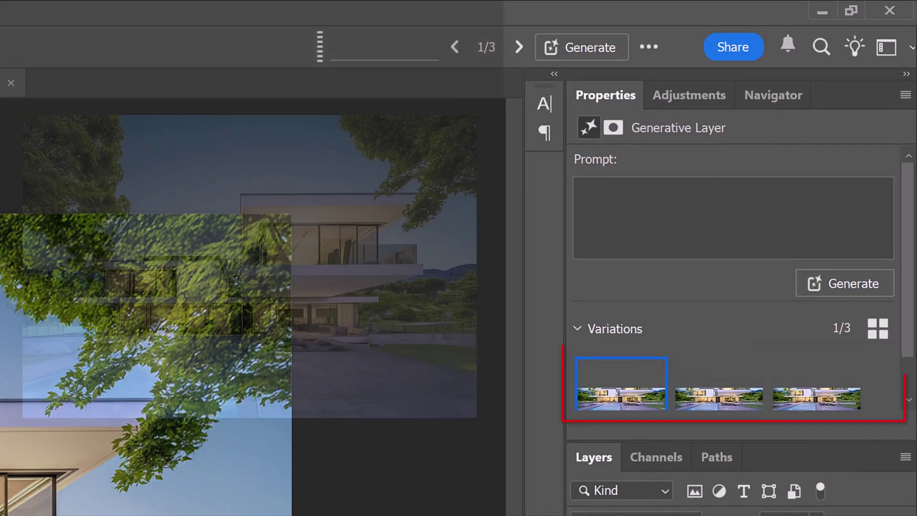
{"action": "mouse_move", "coordinate": [641, 402]}
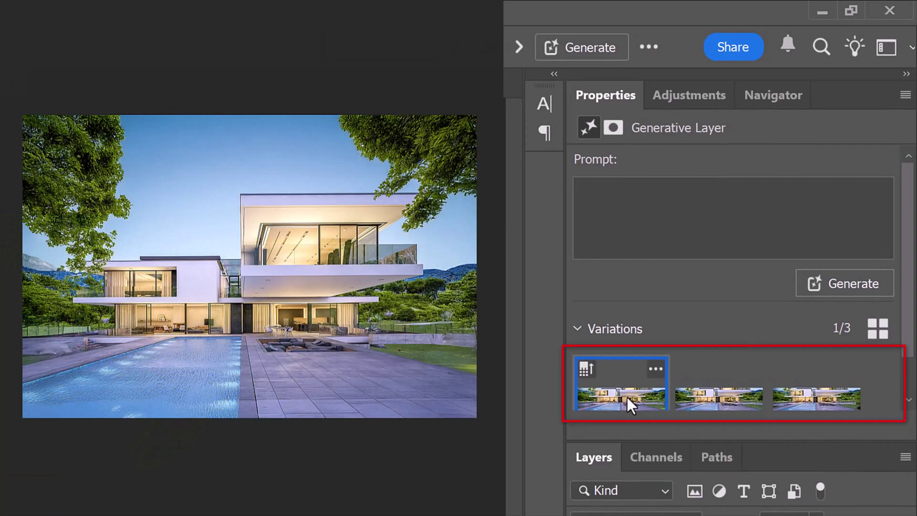
{"action": "left_click", "coordinate": [725, 400]}
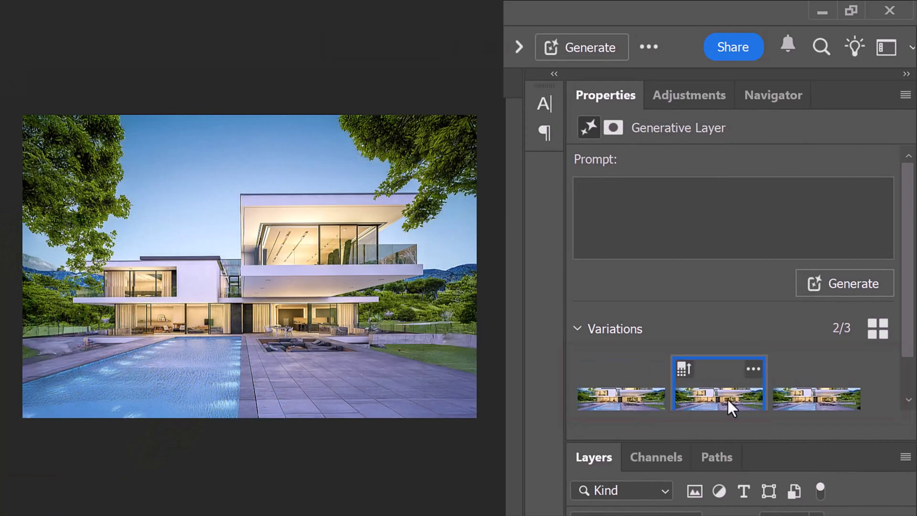
{"action": "left_click", "coordinate": [807, 399]}
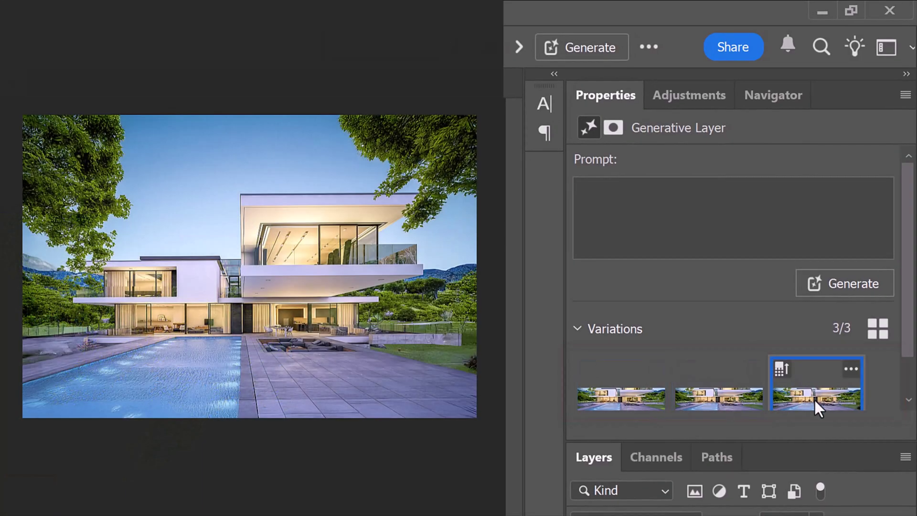
{"action": "left_click", "coordinate": [719, 399]}
{"action": "left_click", "coordinate": [623, 394]}
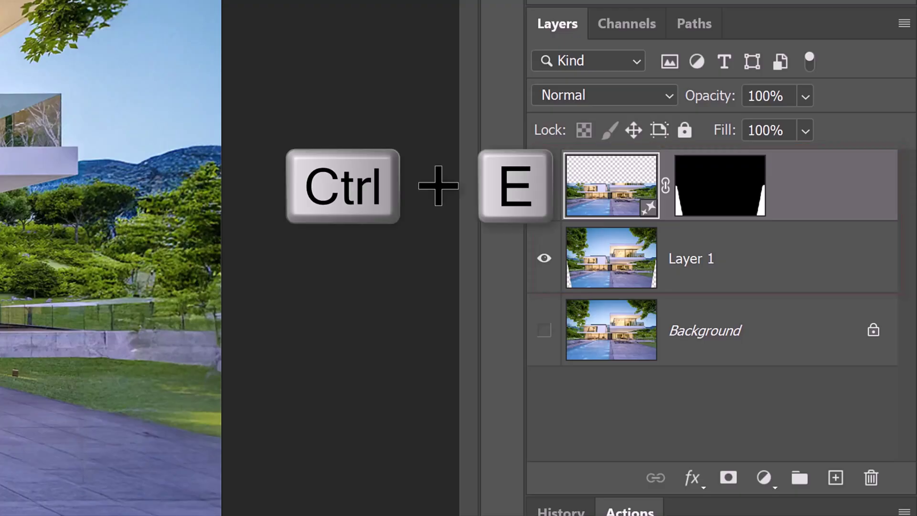
Merge the generated fill down into Layer 1 and select the entire image
{"action": "key", "text": "ctrl+e"}
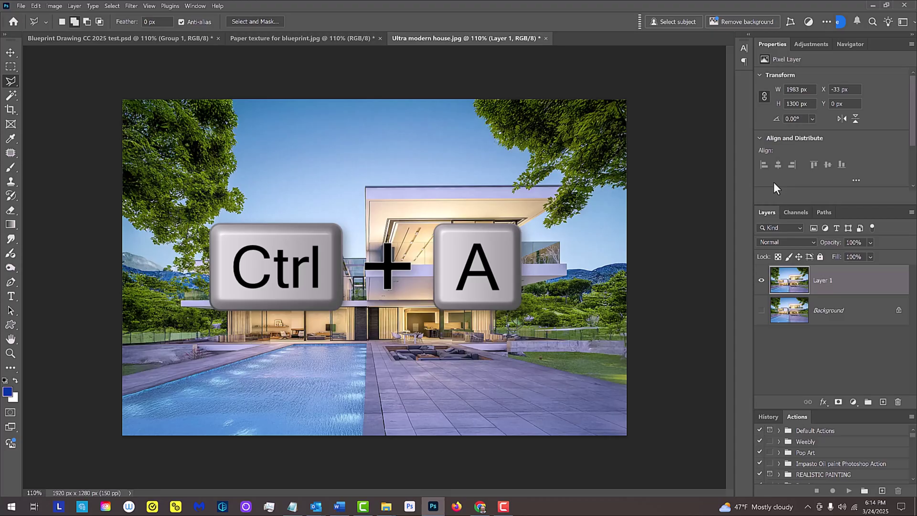
{"action": "key", "text": "ctrl+a"}
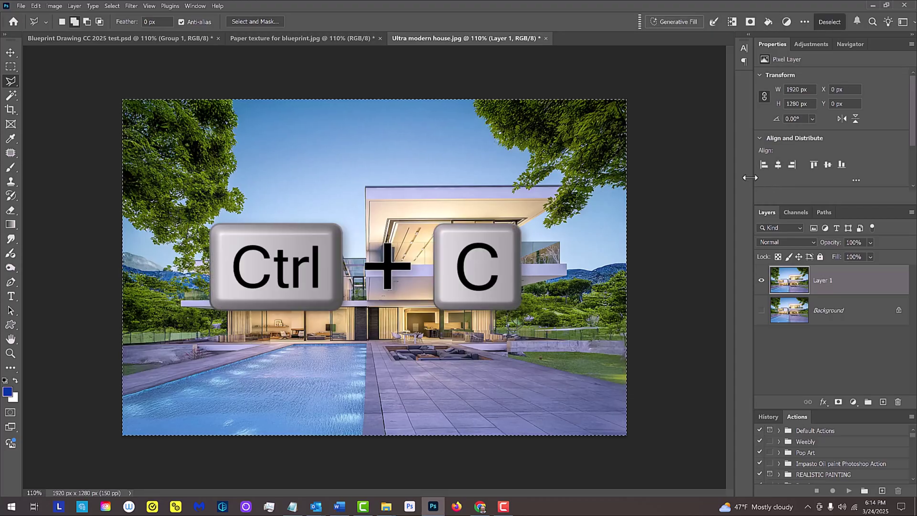
Paste the house image into the paper texture document and shrink it slightly around its centre
{"action": "left_click", "coordinate": [313, 40]}
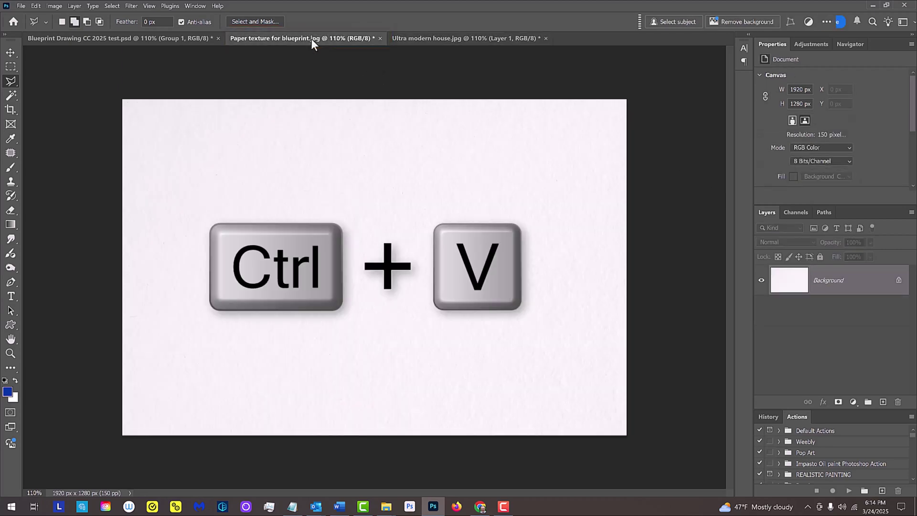
{"action": "key", "text": "ctrl+v"}
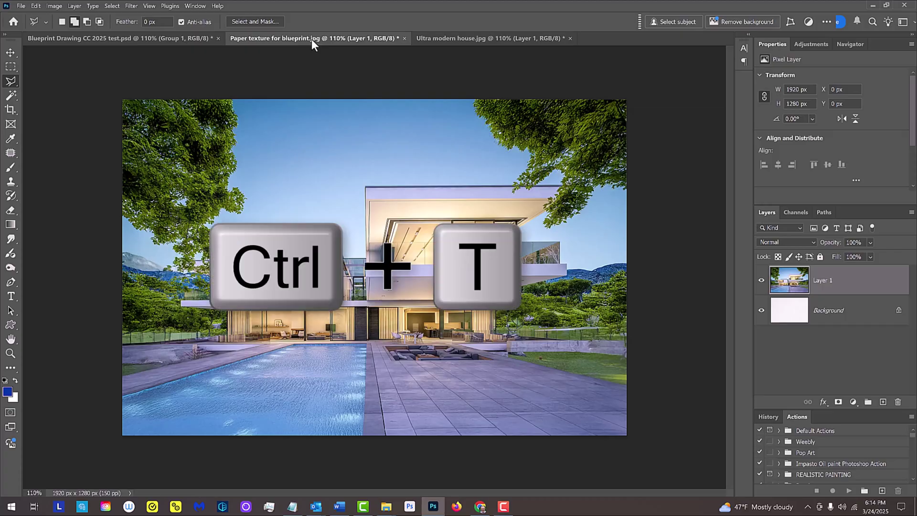
{"action": "key", "text": "ctrl+t"}
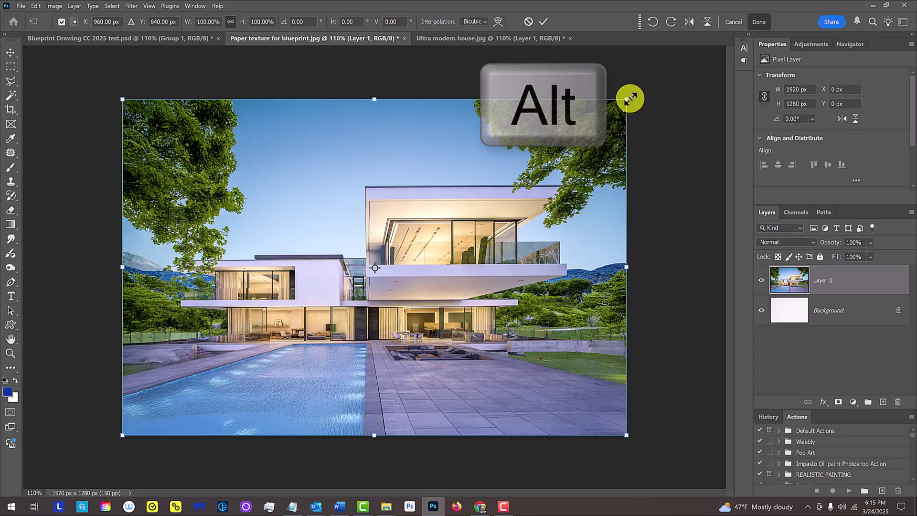
{"action": "mouse_move", "coordinate": [630, 97]}
{"action": "left_mouse_down"}
{"action": "mouse_move", "coordinate": [540, 161]}
{"action": "mouse_move", "coordinate": [681, 84]}
{"action": "mouse_move", "coordinate": [630, 99]}
{"action": "left_mouse_up"}
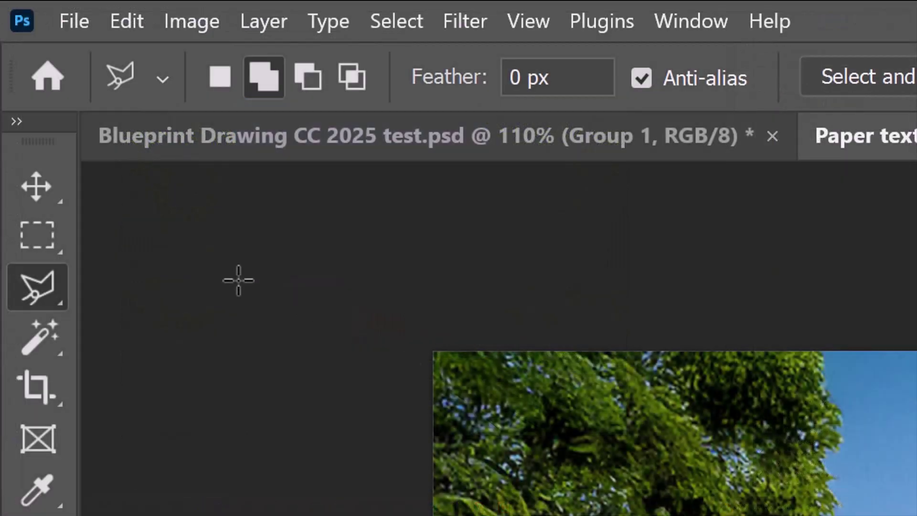
Crop the document to the full canvas selection, then deselect
{"action": "left_click", "coordinate": [11, 53]}
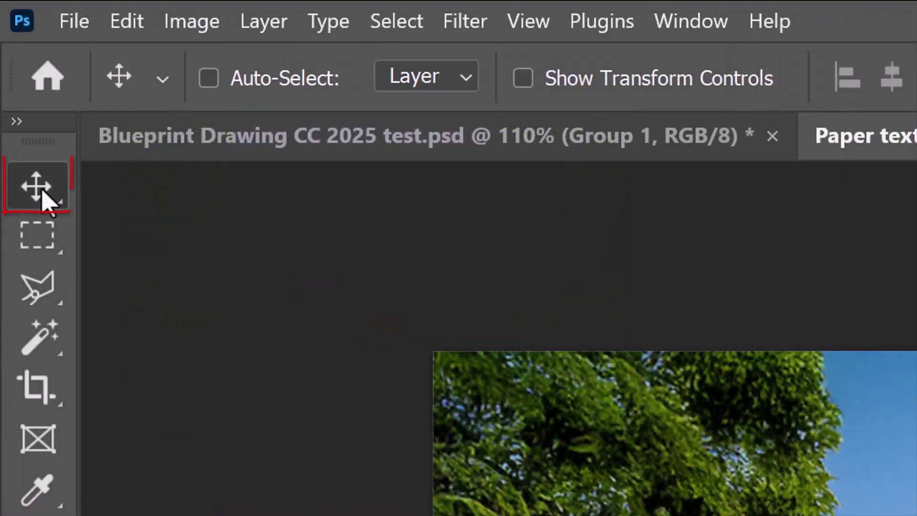
{"action": "key", "text": "ctrl+a"}
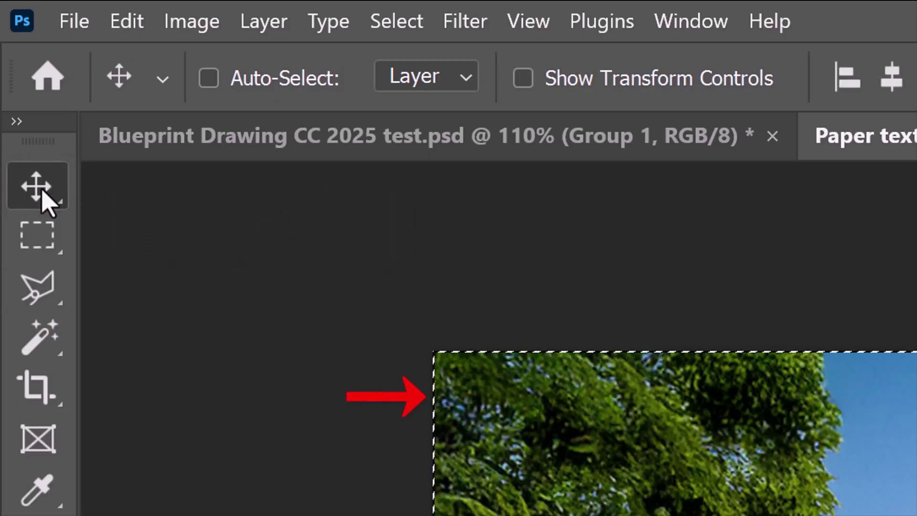
{"action": "left_click", "coordinate": [196, 23]}
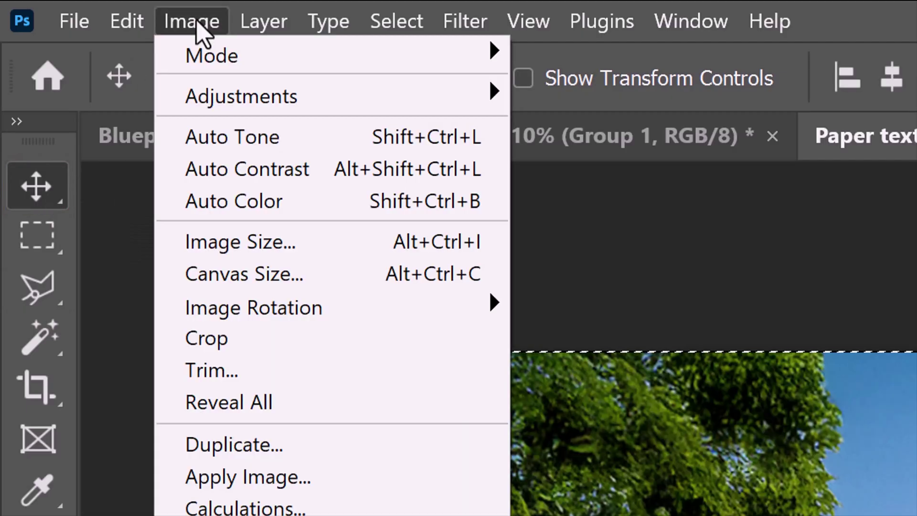
{"action": "left_click", "coordinate": [209, 340]}
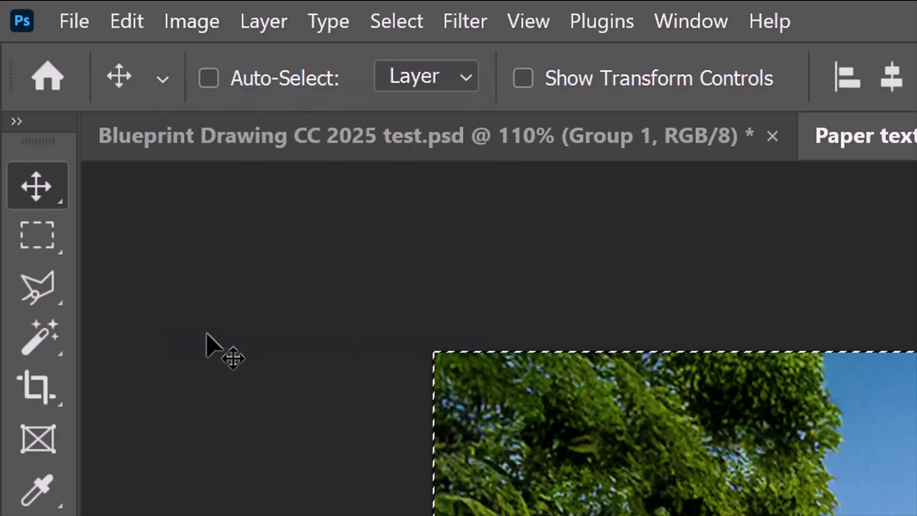
{"action": "key", "text": "ctrl+d"}
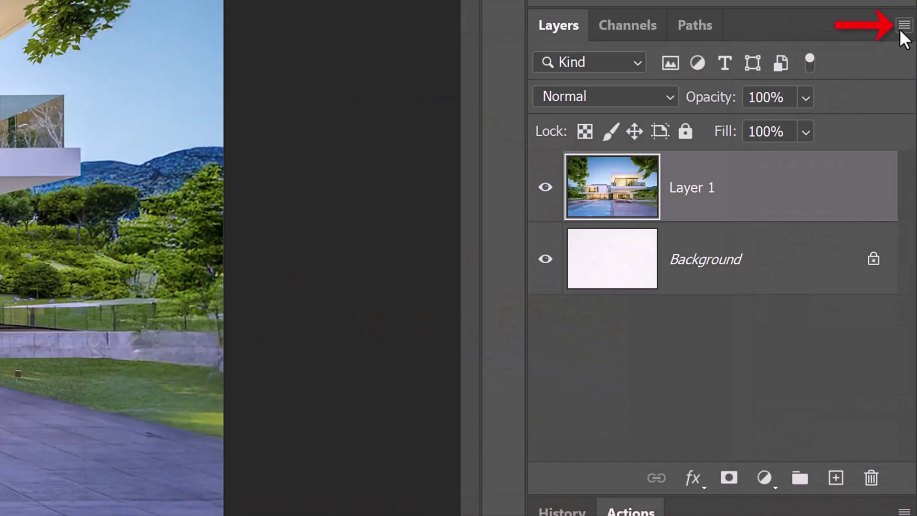
Convert the house layer to a Smart Object and add a Black & White adjustment layer
{"action": "left_click", "coordinate": [902, 26]}
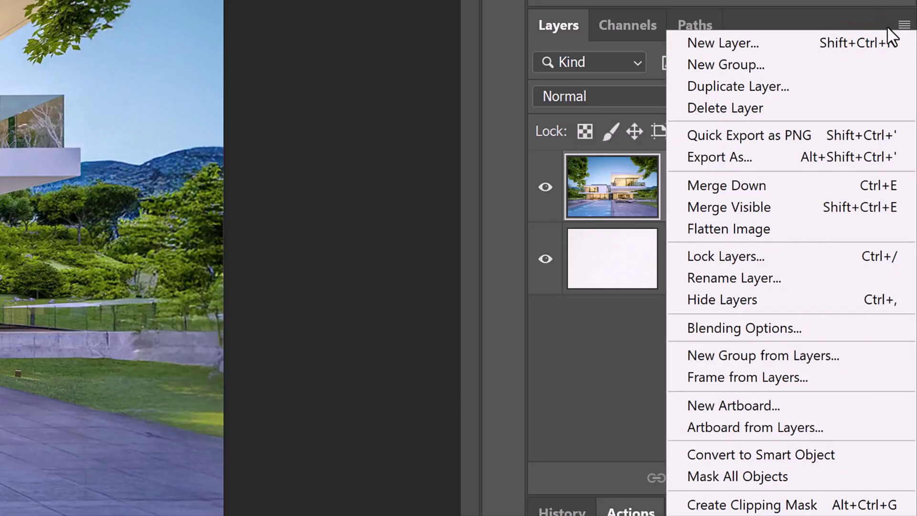
{"action": "left_click", "coordinate": [748, 457]}
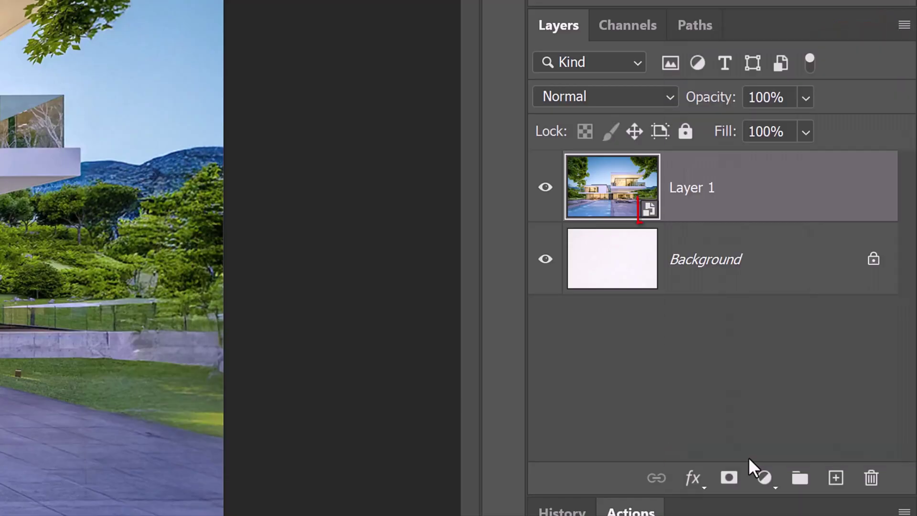
{"action": "left_click", "coordinate": [765, 478]}
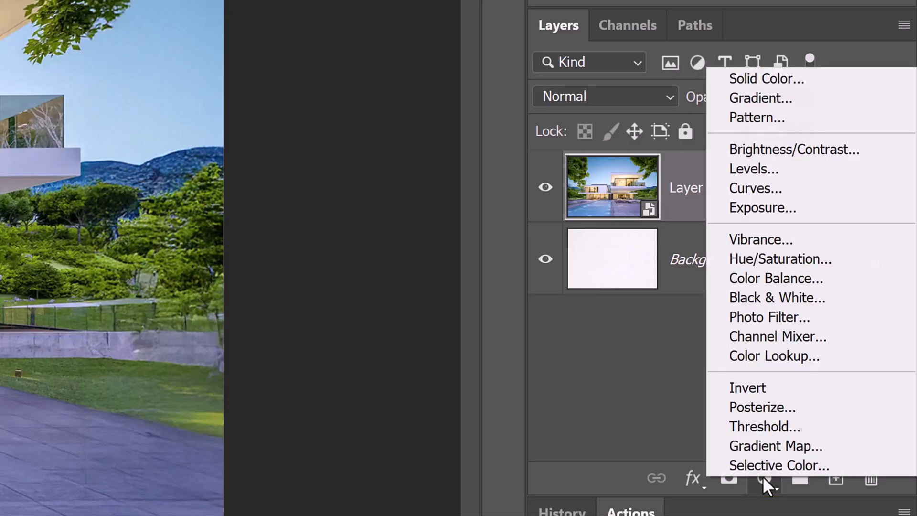
{"action": "left_click", "coordinate": [758, 300]}
Unlock the paper texture as Layer 0, move it to the top, and blend it in Linear Burn
{"action": "left_click", "coordinate": [873, 331]}
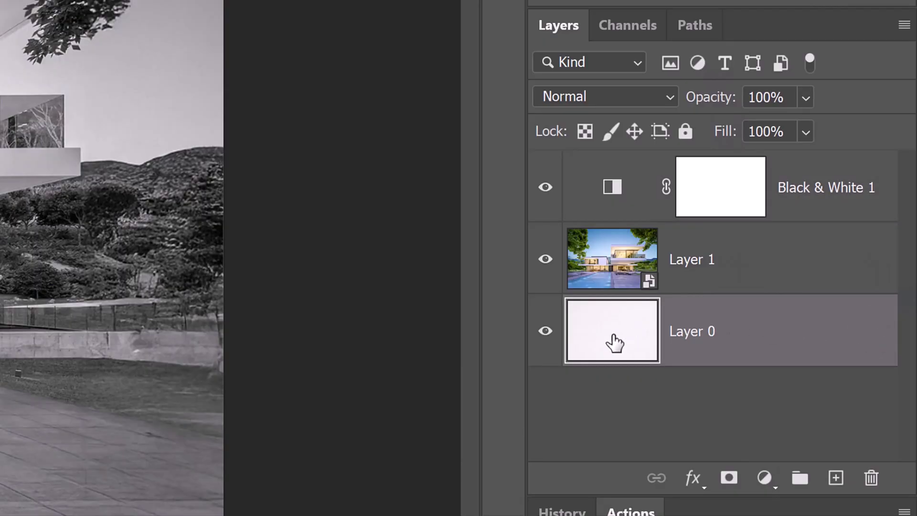
{"action": "left_click_drag", "start_coordinate": [614, 344], "coordinate": [614, 163]}
{"action": "left_click", "coordinate": [666, 98]}
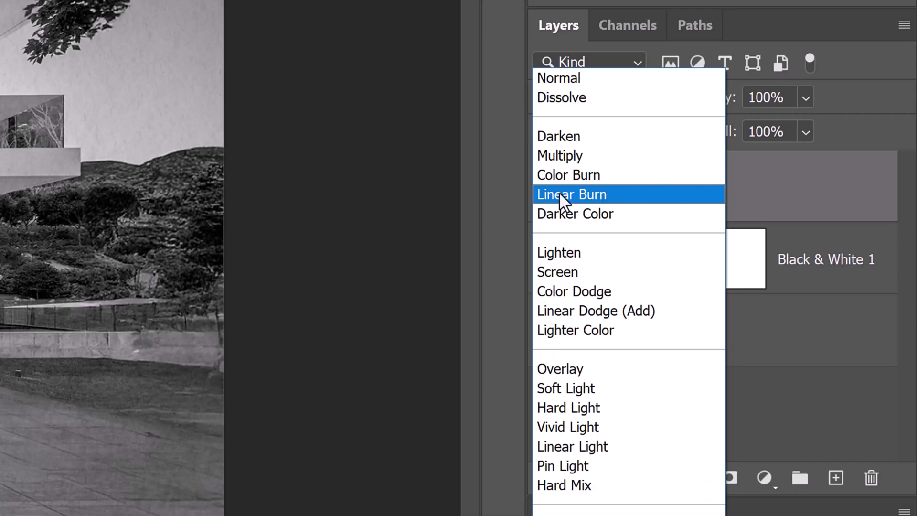
{"action": "left_click", "coordinate": [562, 194]}
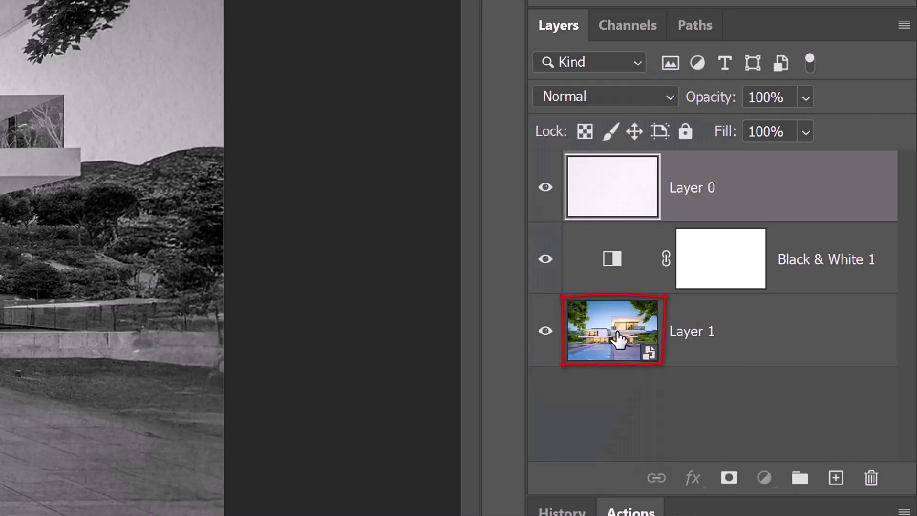
Apply a Stylize > Find Edges smart filter to Layer 1, then enable Black & White 1's Targeted Adjustment tool
{"action": "left_click", "coordinate": [620, 338]}
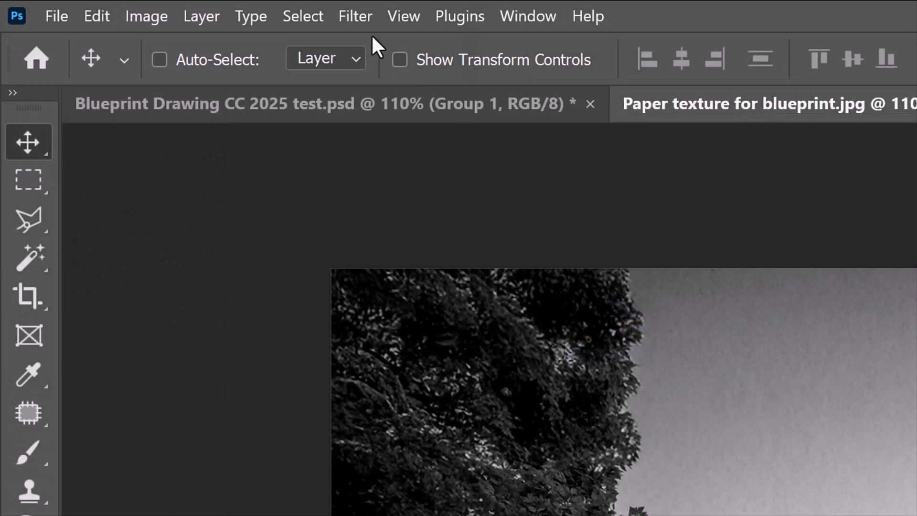
{"action": "left_click", "coordinate": [356, 17]}
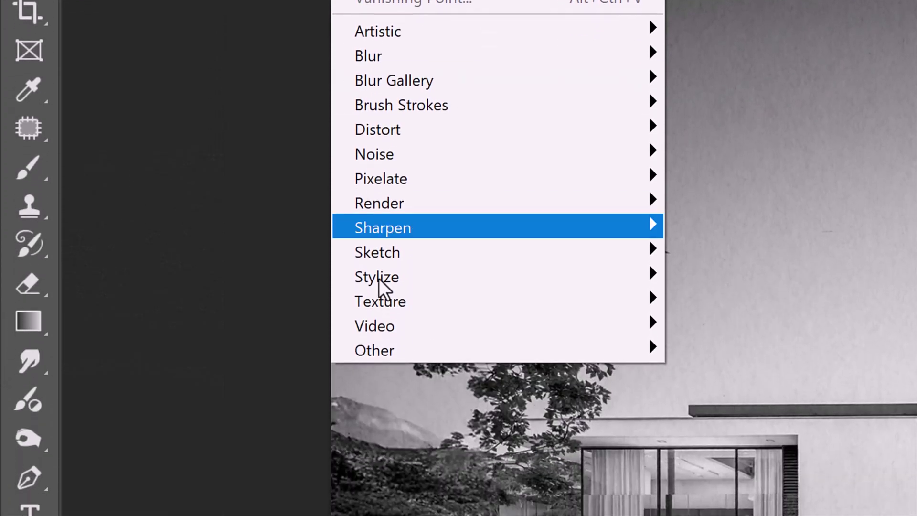
{"action": "mouse_move", "coordinate": [378, 282]}
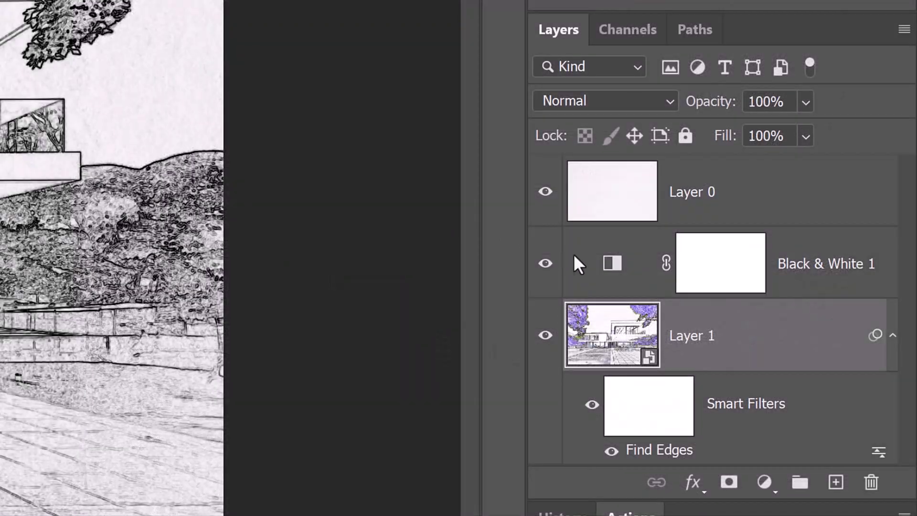
{"action": "left_click", "coordinate": [611, 265]}
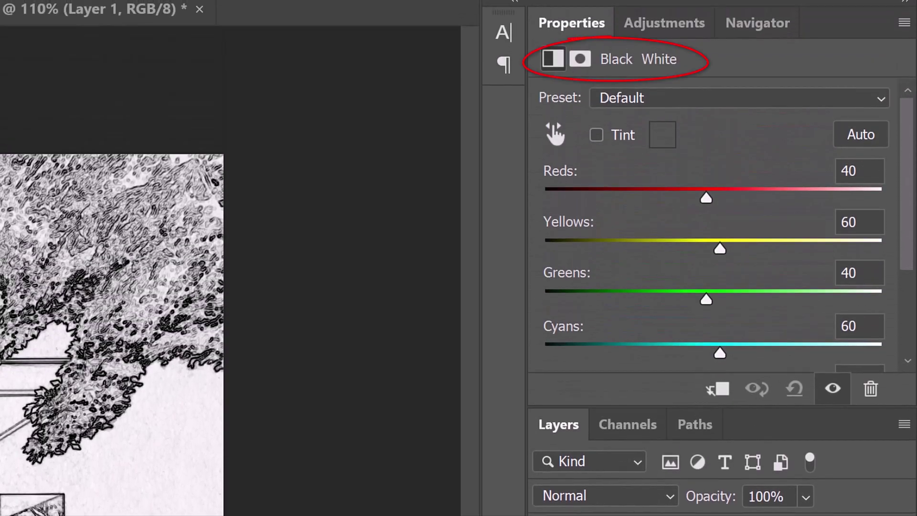
{"action": "left_click", "coordinate": [555, 135]}
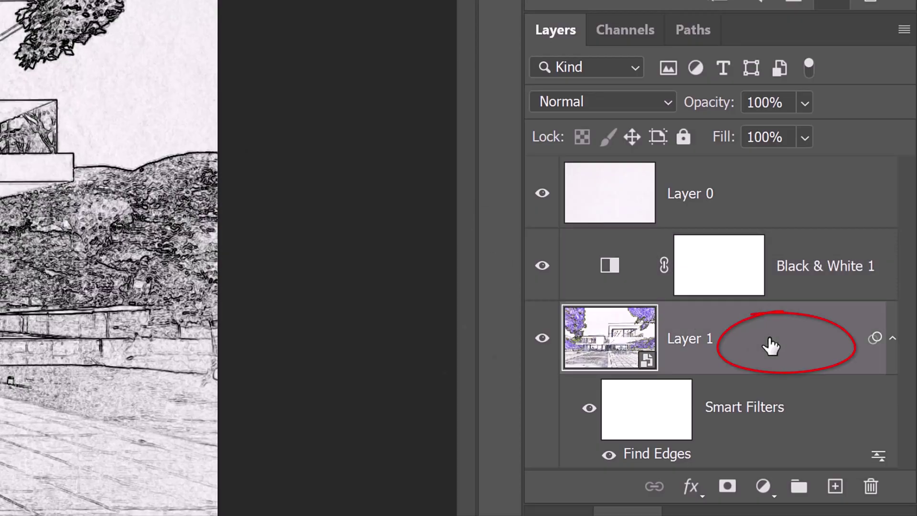
Give Layer 1 Inner Glow and Stroke layer effects to frame the sketch
{"action": "double_click", "coordinate": [770, 345]}
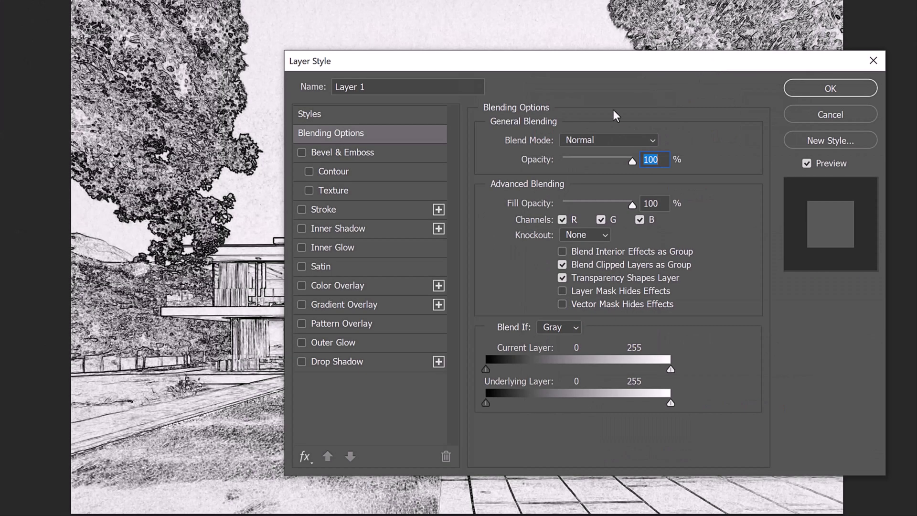
{"action": "left_click", "coordinate": [338, 248]}
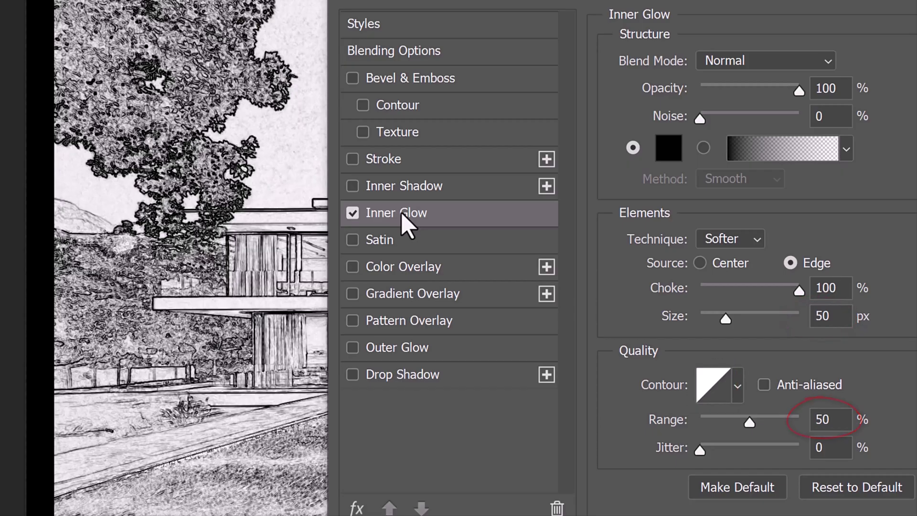
{"action": "left_click", "coordinate": [383, 158]}
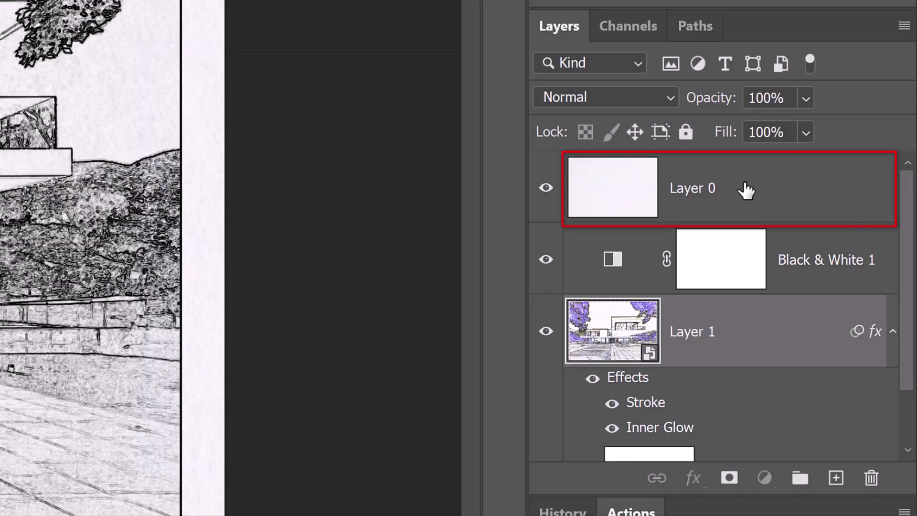
Add a new Layer 2 above Layer 0, fill it with blue, and set it to Screen
{"action": "left_click", "coordinate": [745, 189]}
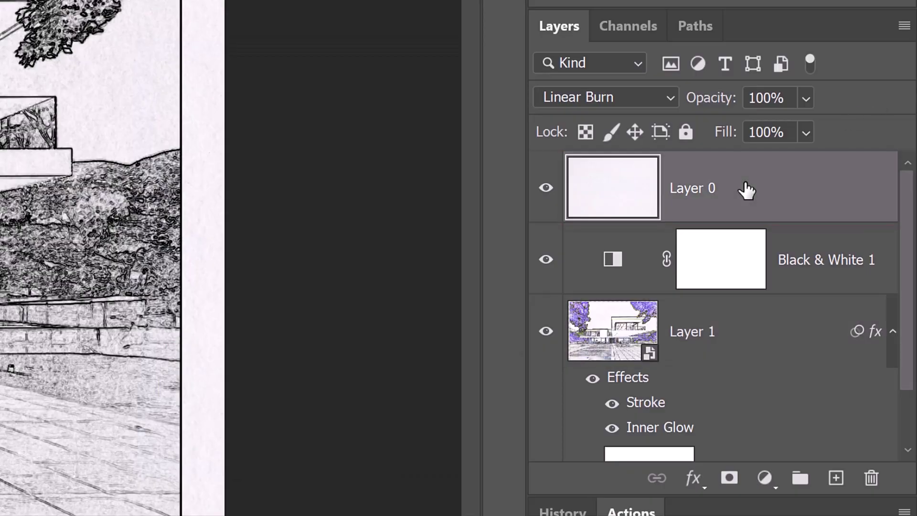
{"action": "left_click", "coordinate": [836, 479]}
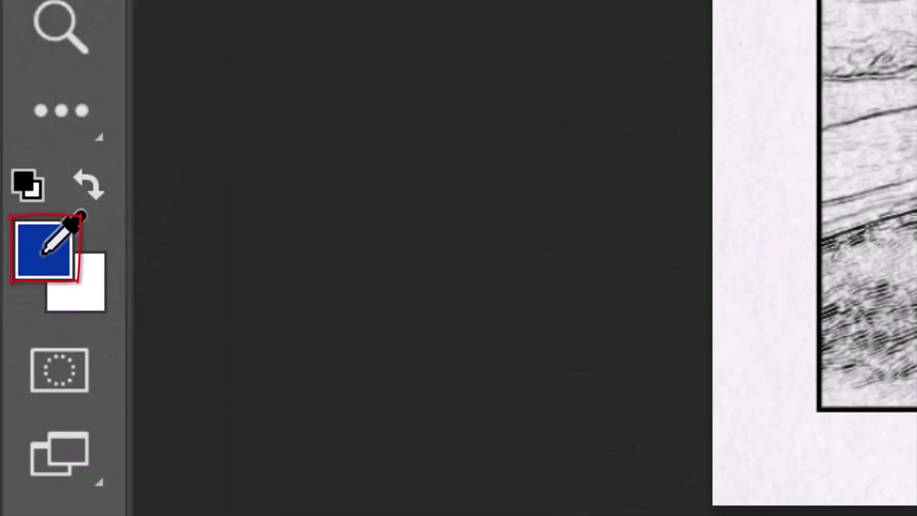
{"action": "left_click", "coordinate": [43, 253]}
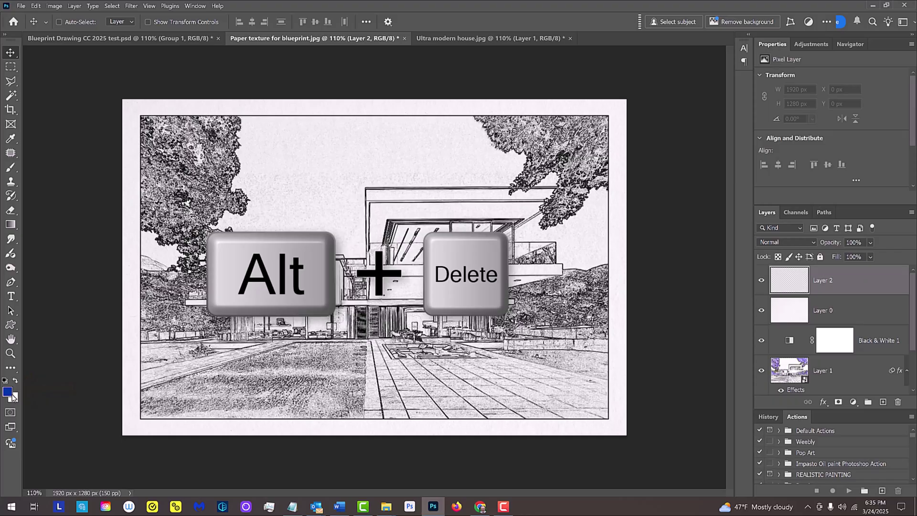
{"action": "key", "text": "alt+Delete"}
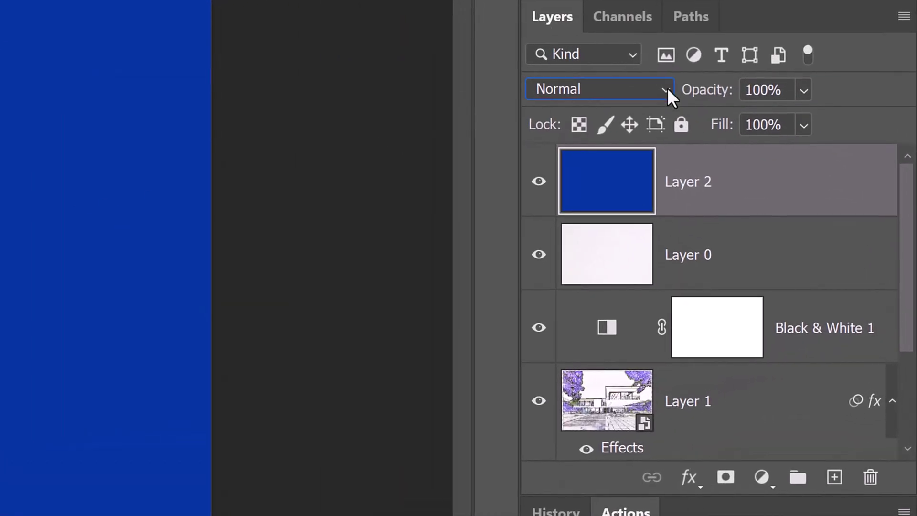
{"action": "left_click", "coordinate": [765, 194]}
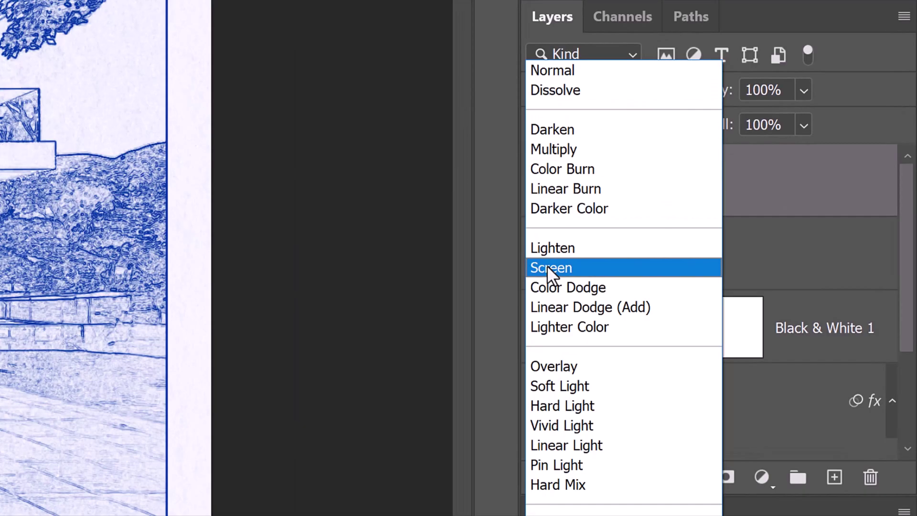
{"action": "left_click", "coordinate": [550, 268]}
{"action": "left_click", "coordinate": [614, 262]}
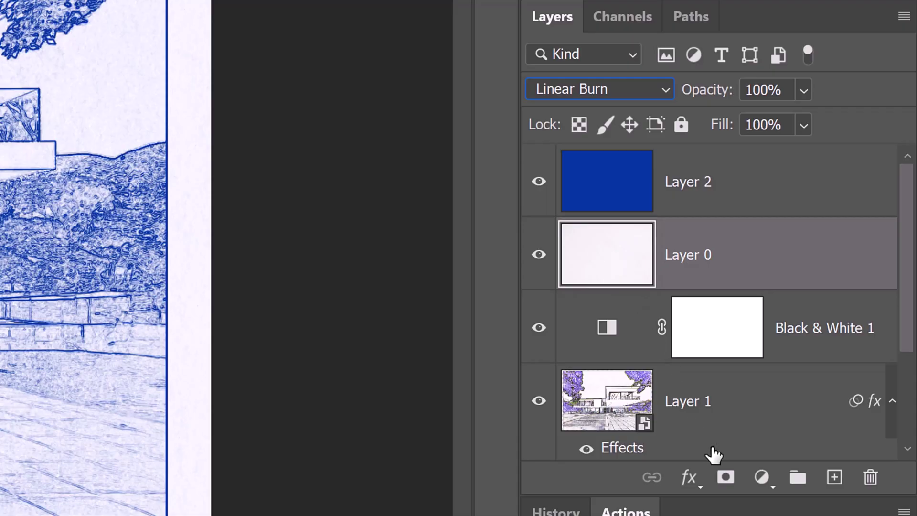
Add a Levels adjustment layer with black point 54, midtone 1.08 and white point 240
{"action": "left_click", "coordinate": [761, 477]}
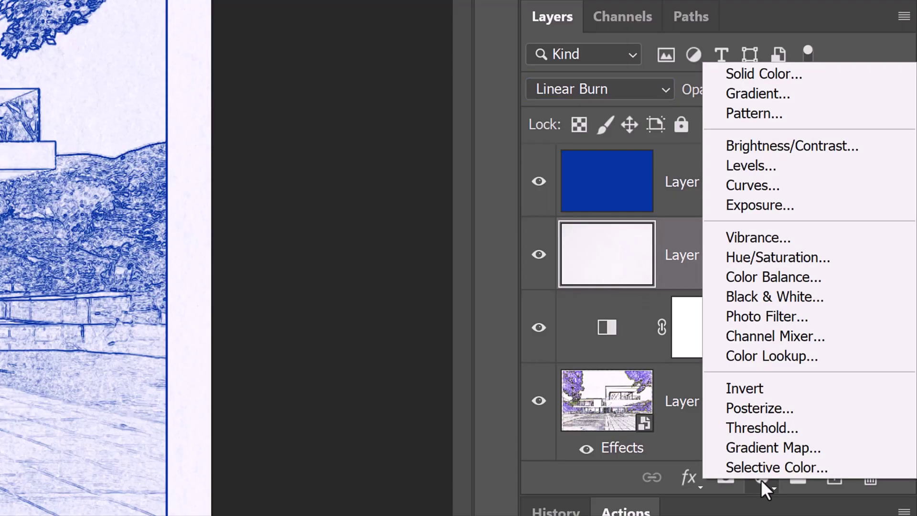
{"action": "left_click", "coordinate": [737, 164]}
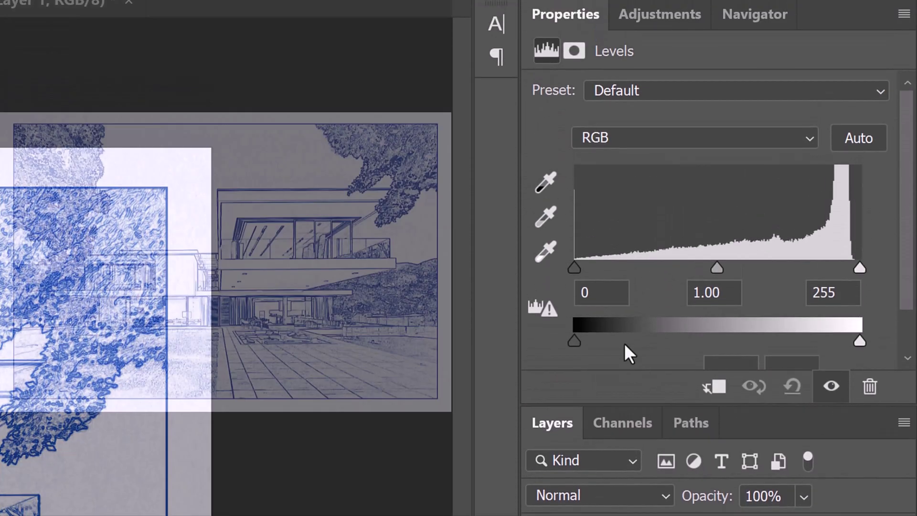
{"action": "left_click", "coordinate": [577, 221]}
{"action": "left_click_drag", "start_coordinate": [578, 266], "coordinate": [633, 265]}
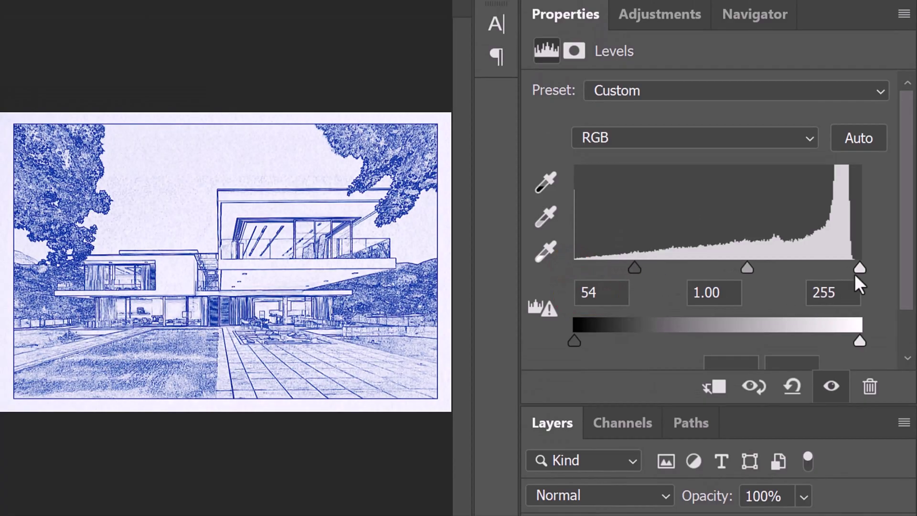
{"action": "mouse_move", "coordinate": [858, 267]}
{"action": "left_mouse_down"}
{"action": "mouse_move", "coordinate": [789, 271]}
{"action": "mouse_move", "coordinate": [844, 270]}
{"action": "left_mouse_up"}
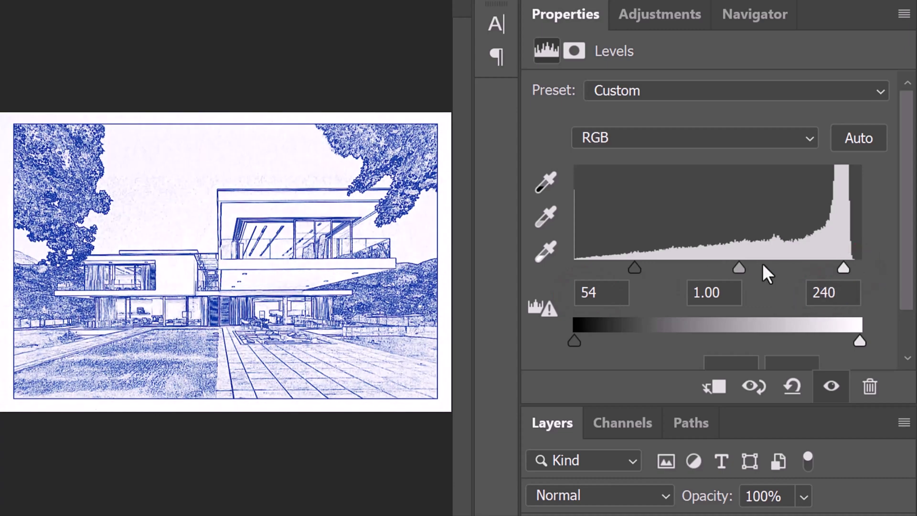
{"action": "mouse_move", "coordinate": [738, 267]}
{"action": "left_mouse_down"}
{"action": "mouse_move", "coordinate": [727, 266]}
{"action": "mouse_move", "coordinate": [754, 266]}
{"action": "mouse_move", "coordinate": [739, 267]}
{"action": "left_mouse_up"}
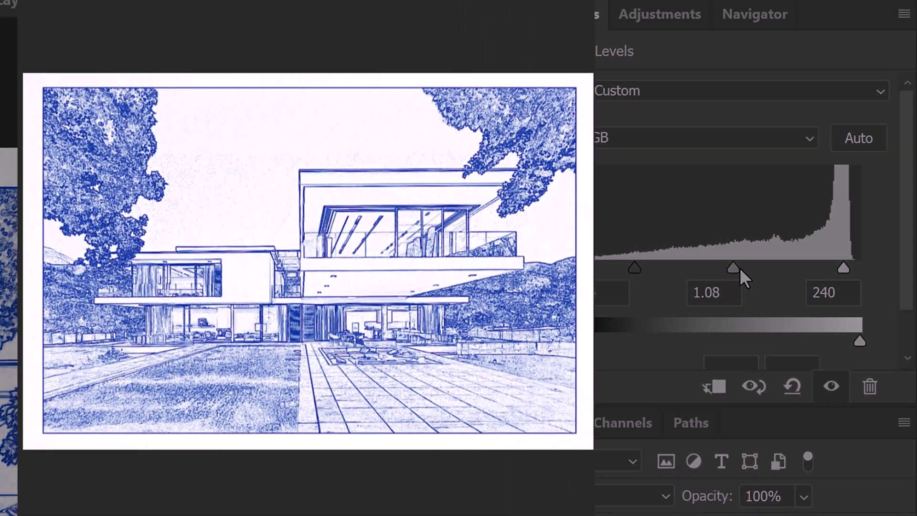